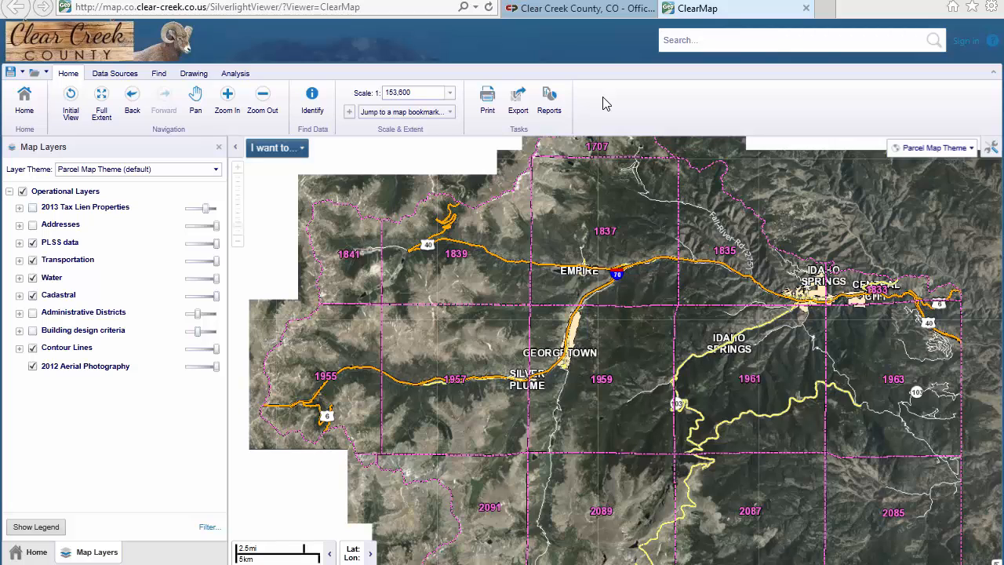
# Go to the Empire map bookmark and zoom in on the town to a scale of 1:2,400.
pyautogui.click(450, 116)
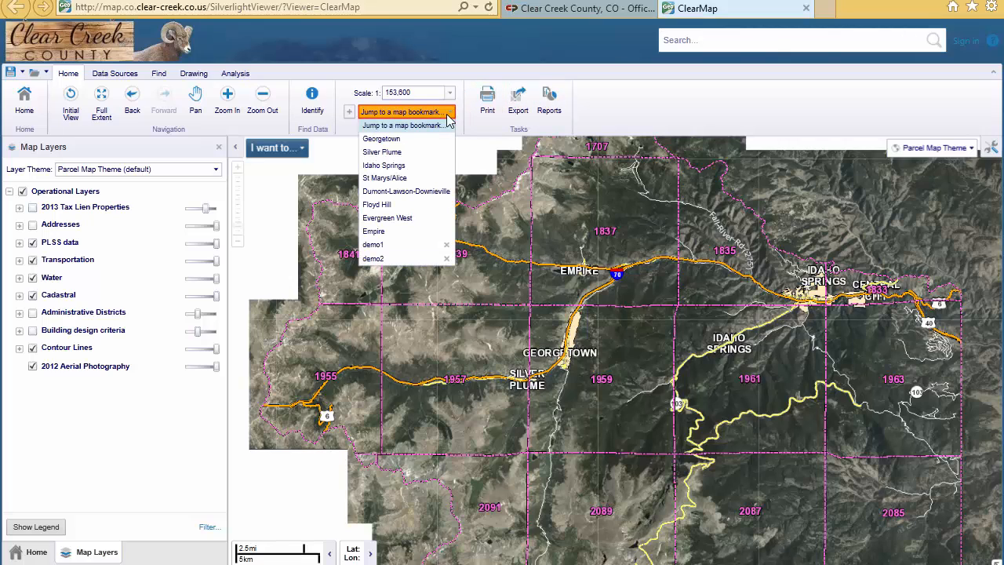
pyautogui.click(390, 232)
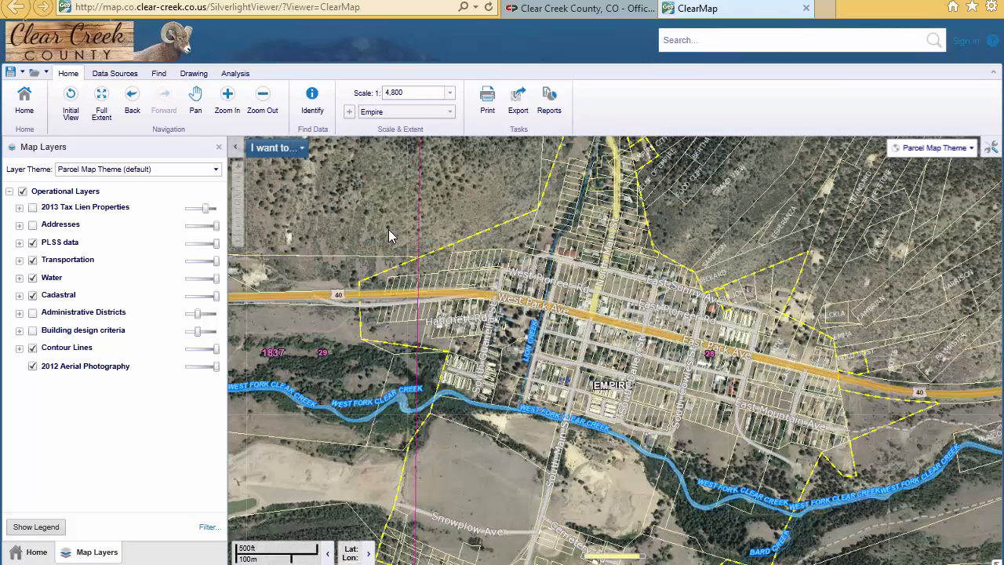
pyautogui.click(229, 100)
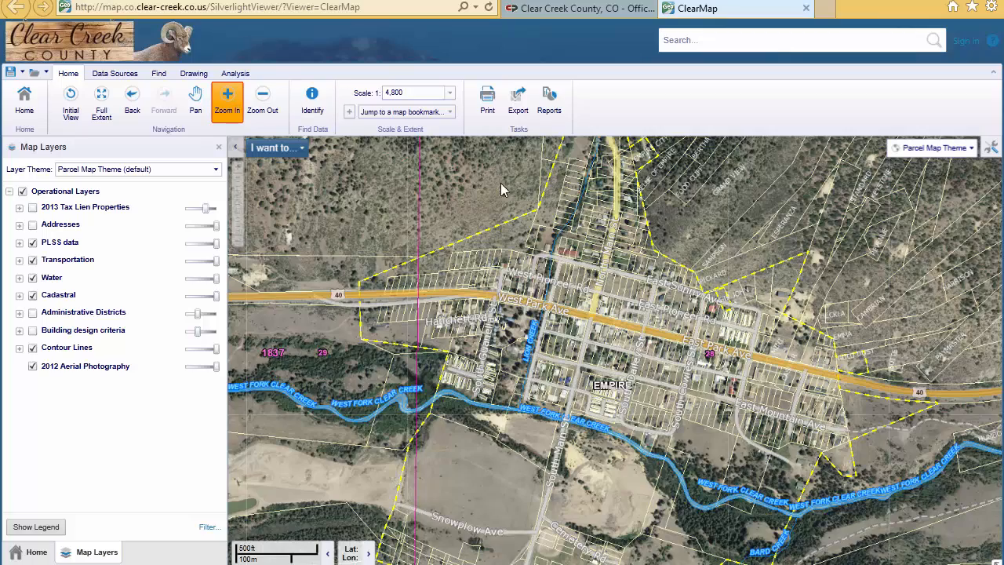
pyautogui.click(689, 368)
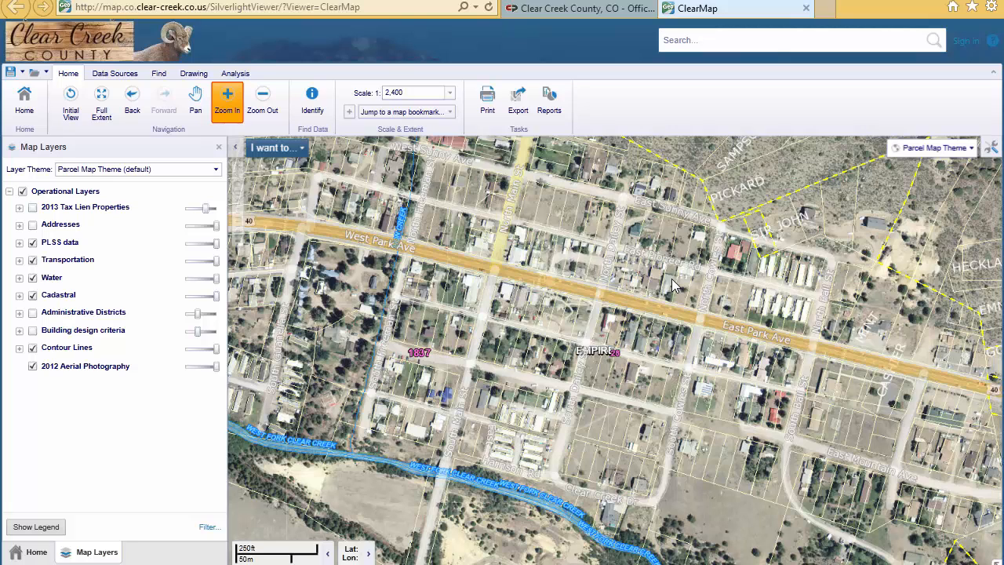
# Start Select & Buffer Parcels and select the parcels within a four-corner polygon covering the Empire blocks on both sides of East Park Ave.
pyautogui.click(278, 149)
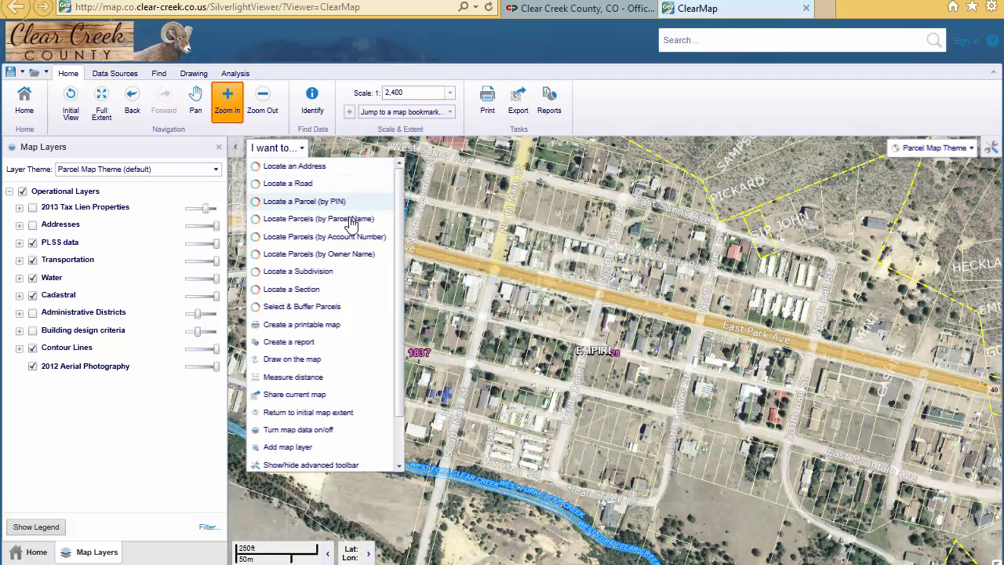
pyautogui.click(356, 312)
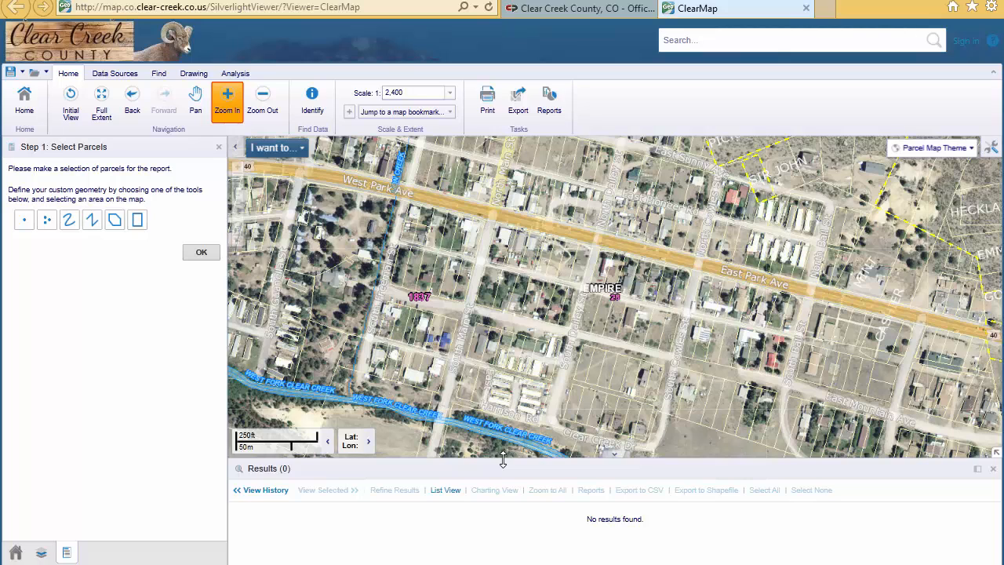
pyautogui.moveTo(502, 460); pyautogui.dragTo(519, 472)
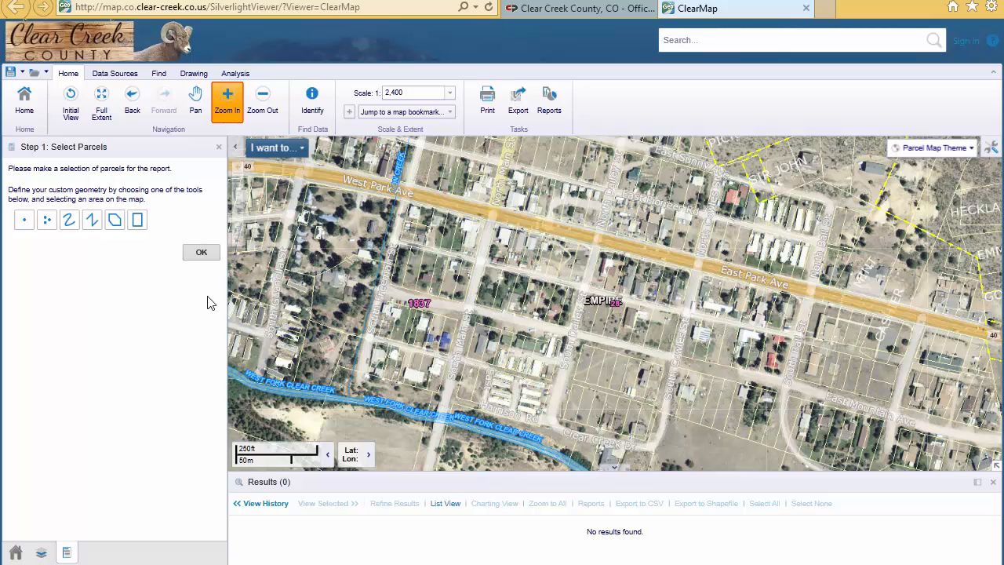
pyautogui.click(47, 218)
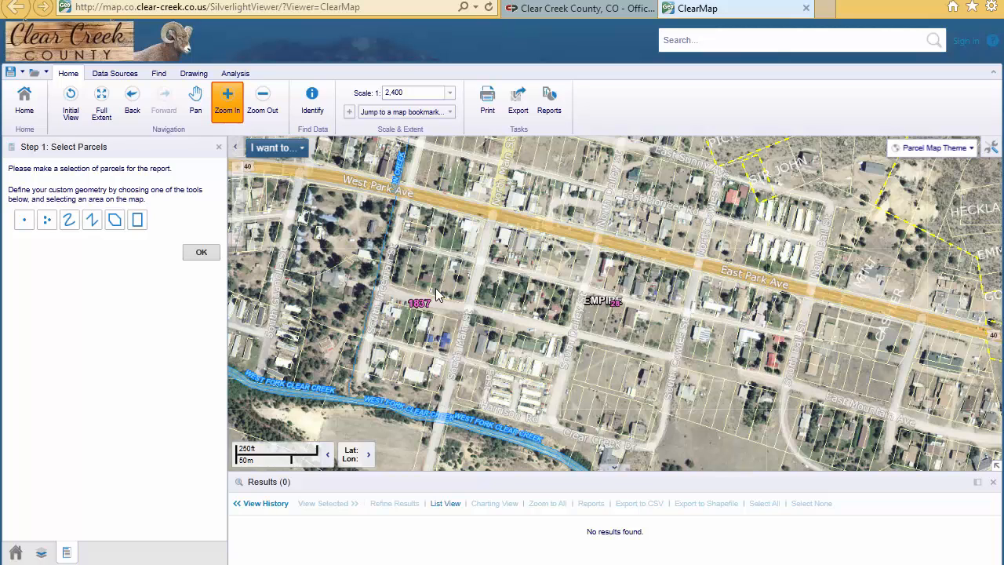
pyautogui.click(115, 222)
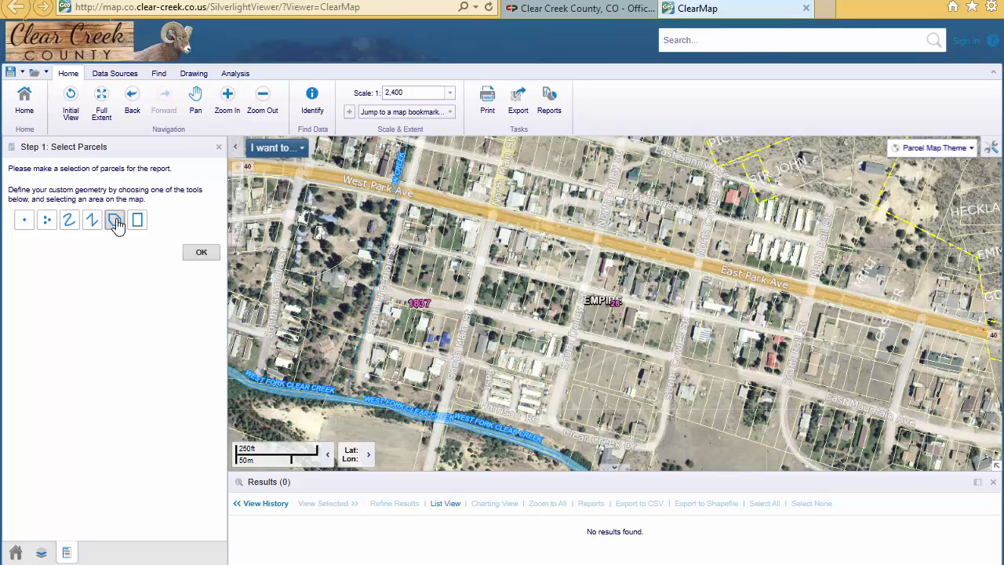
pyautogui.click(632, 166)
pyautogui.click(814, 211)
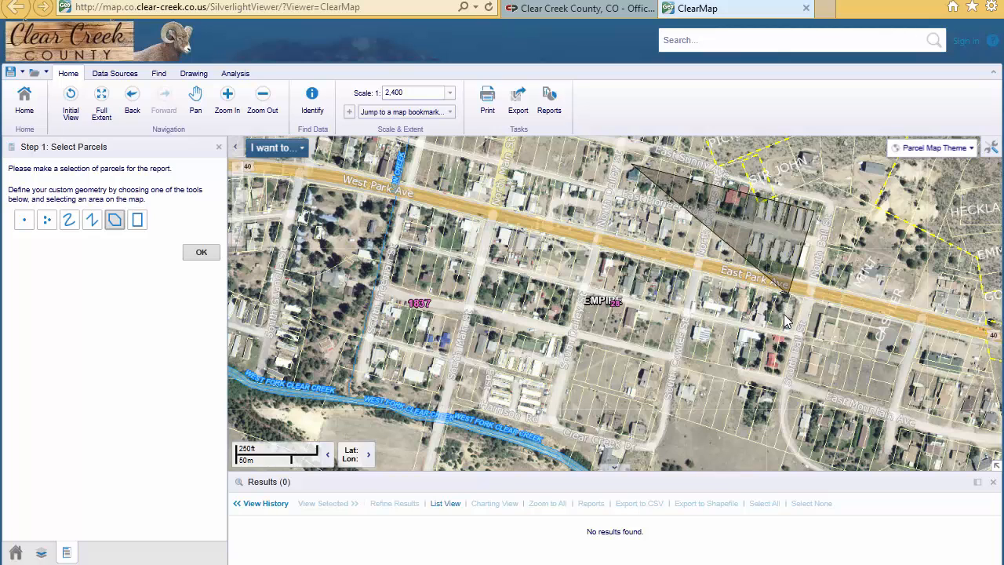
pyautogui.click(780, 372)
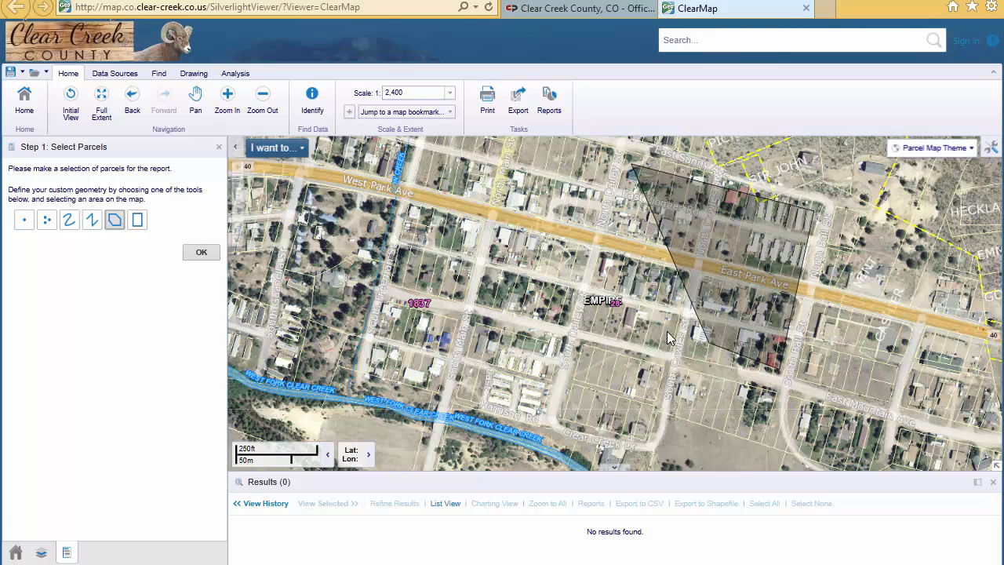
pyautogui.doubleClick(590, 330)
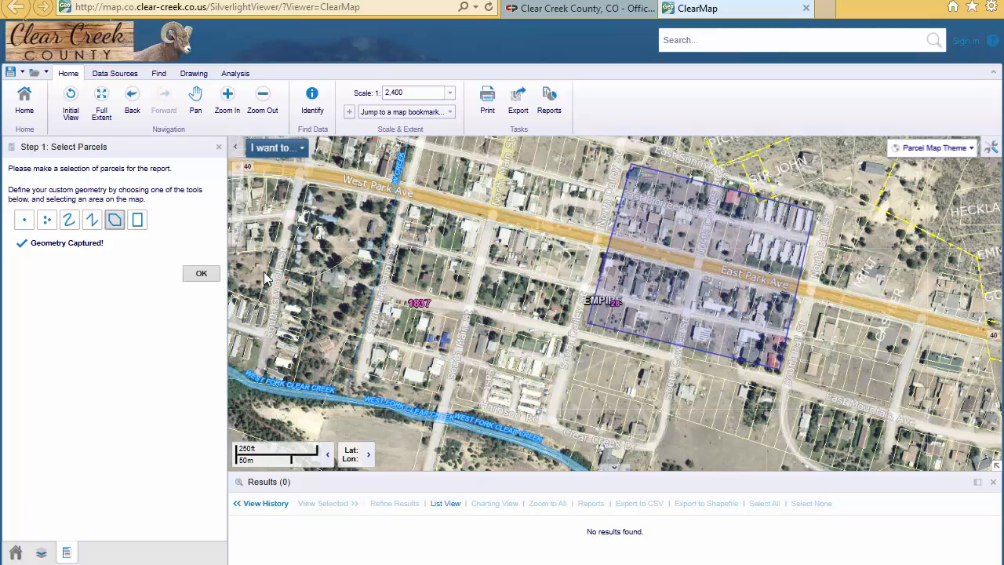
pyautogui.click(198, 274)
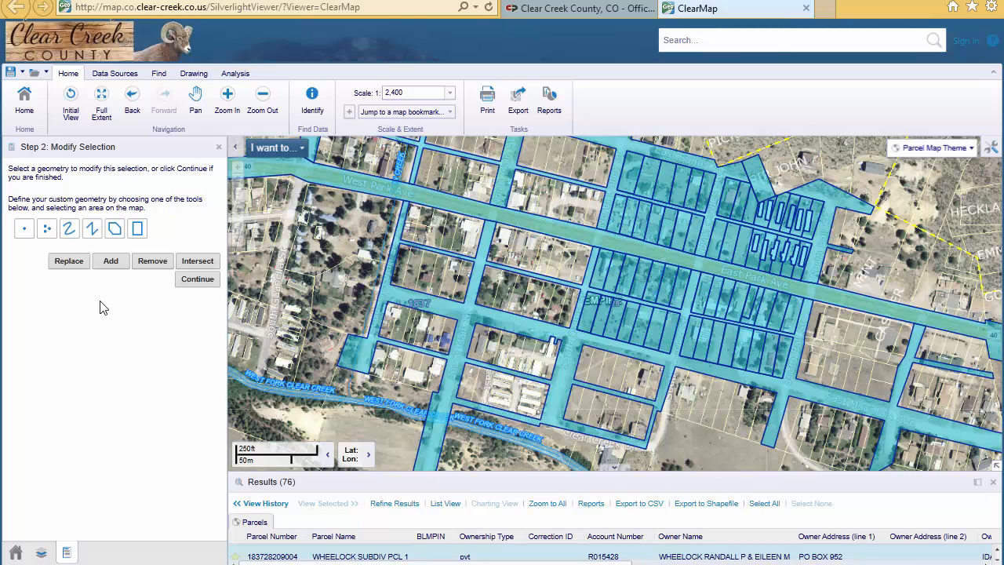
# Remove the street and right-of-way parcels from the selection by marking four of them with multiple points.
pyautogui.click(48, 230)
pyautogui.click(564, 371)
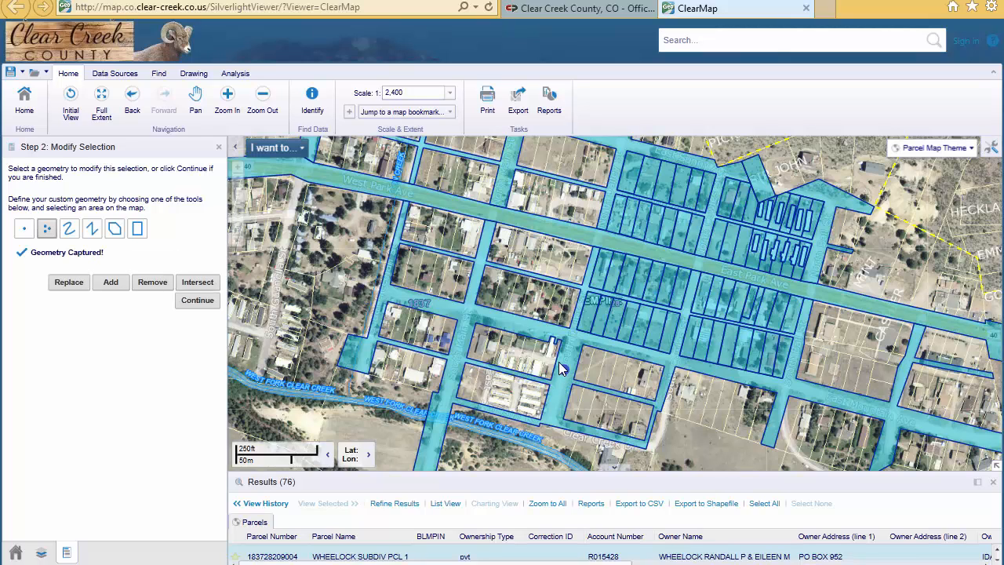
pyautogui.click(435, 201)
pyautogui.click(507, 163)
pyautogui.click(758, 179)
pyautogui.click(151, 284)
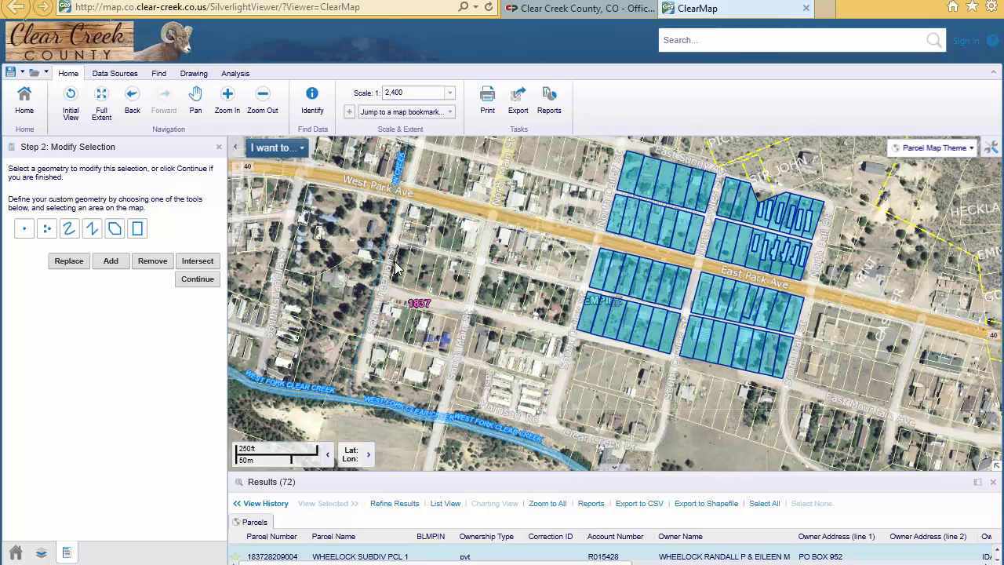
# Proceed without a buffer and run the Avery Mailing Labels report for the selected parcels.
pyautogui.click(197, 279)
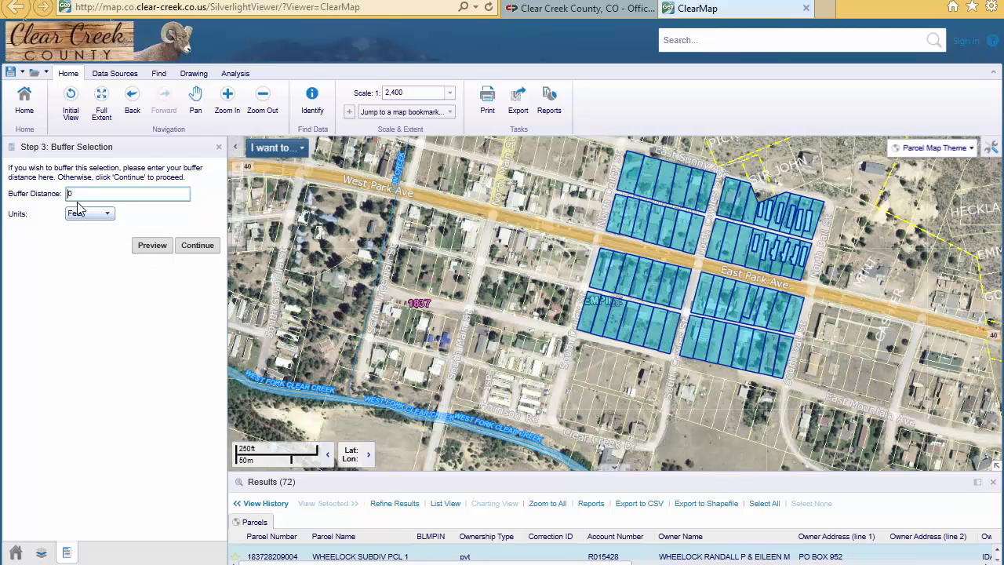
pyautogui.click(197, 245)
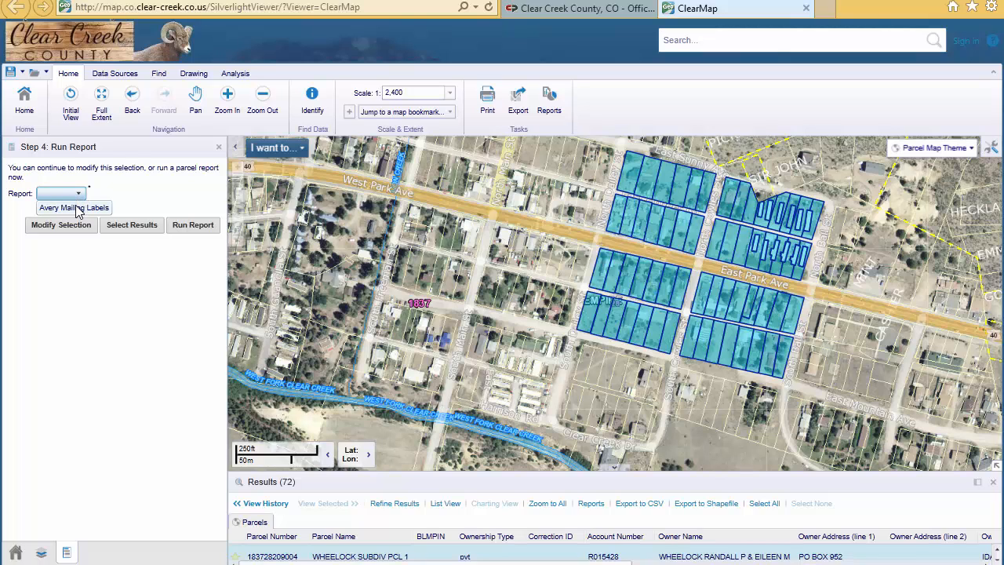
pyautogui.click(76, 208)
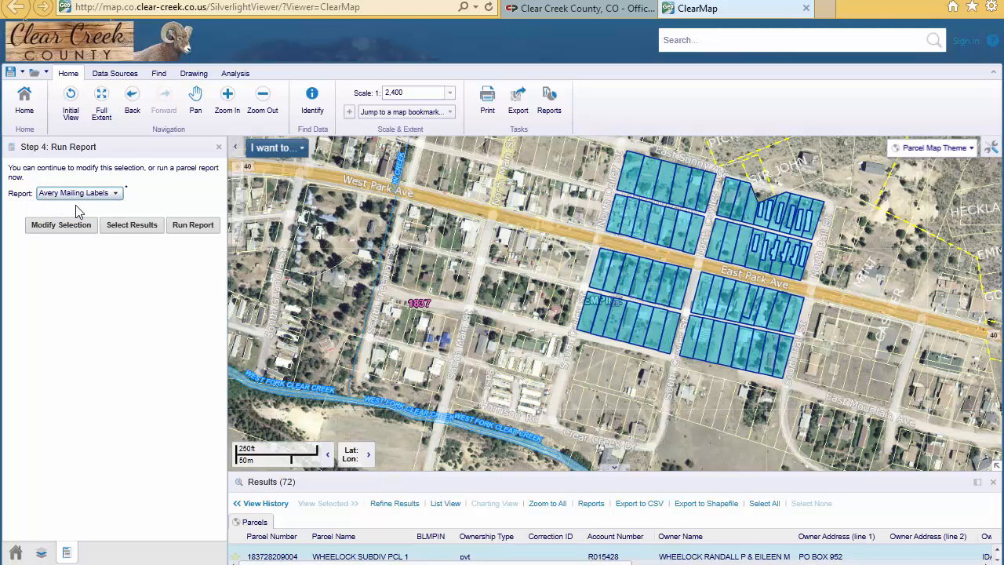
pyautogui.click(193, 229)
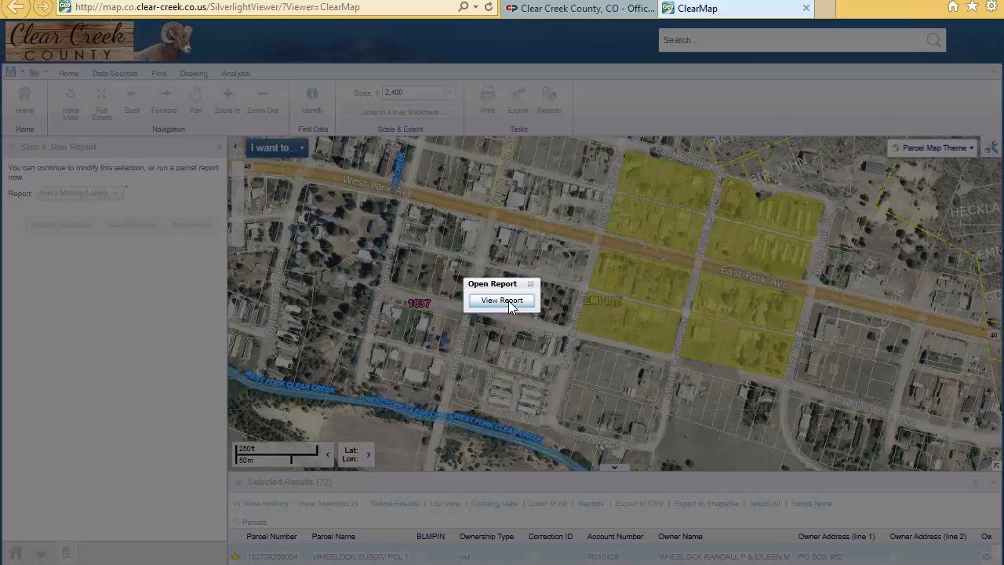
# View the generated mailing labels report in a maximized window, then close it.
pyautogui.click(504, 301)
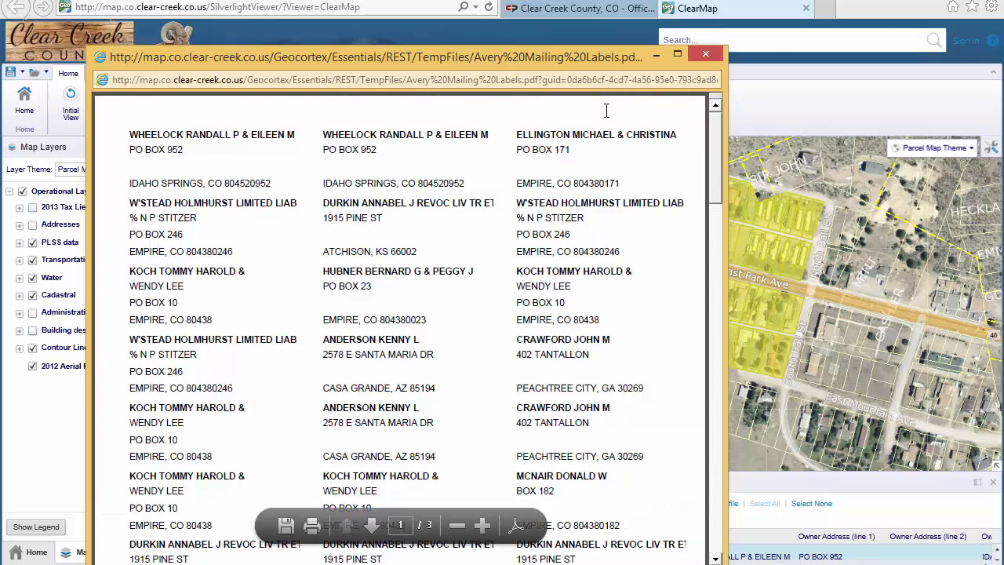
pyautogui.click(676, 54)
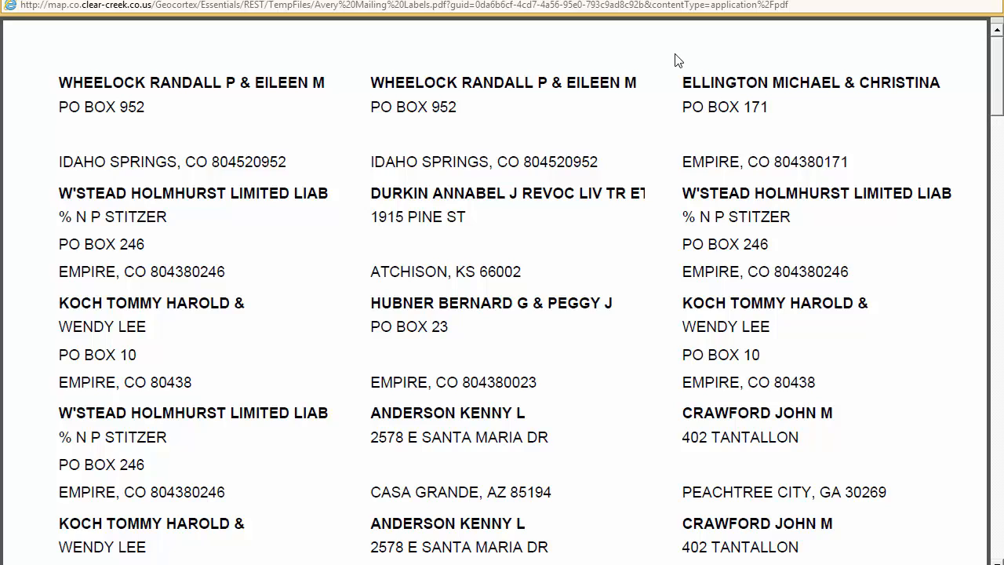
pyautogui.moveTo(481, 536)
pyautogui.click(992, 2)
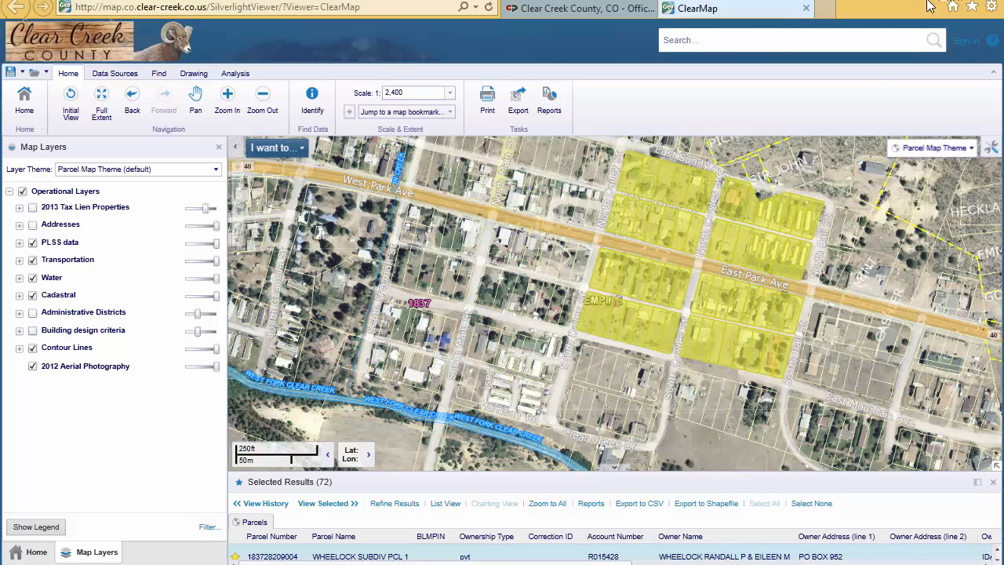
# Clear the parcel selection and zoom from the St Marys/Alice bookmark to the area around Beaver Rd and Little Creek Rd.
pyautogui.click(811, 504)
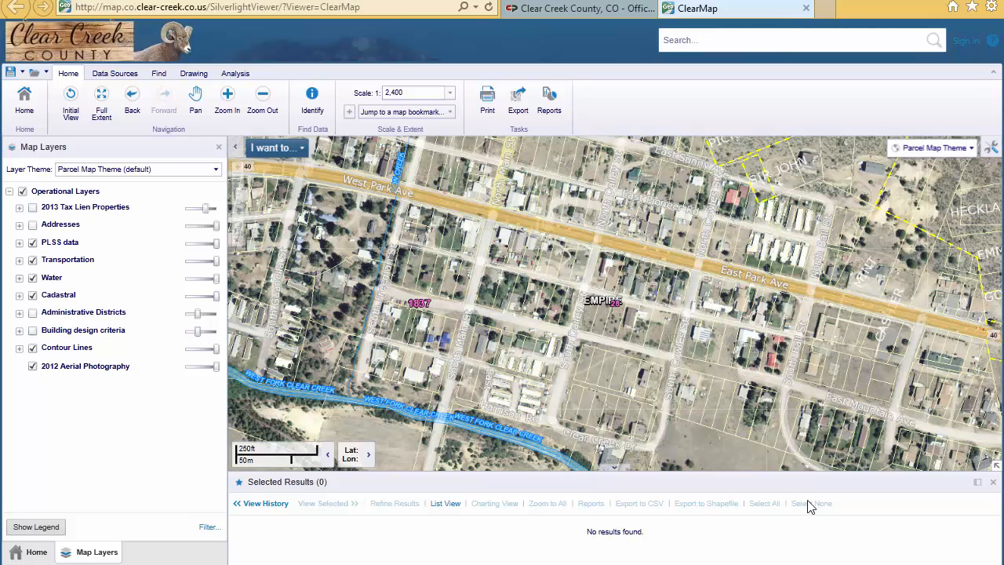
pyautogui.click(452, 115)
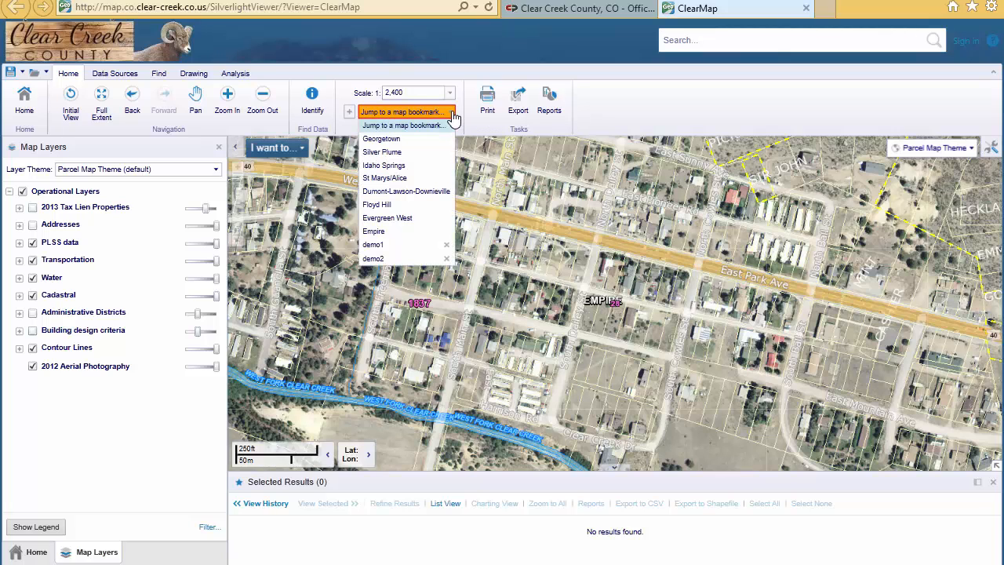
pyautogui.click(435, 179)
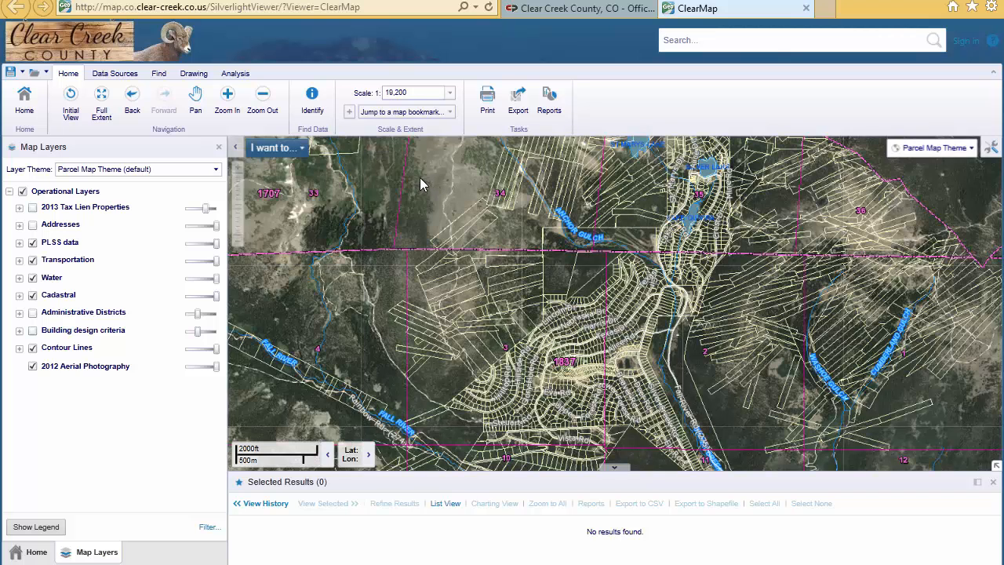
pyautogui.click(227, 98)
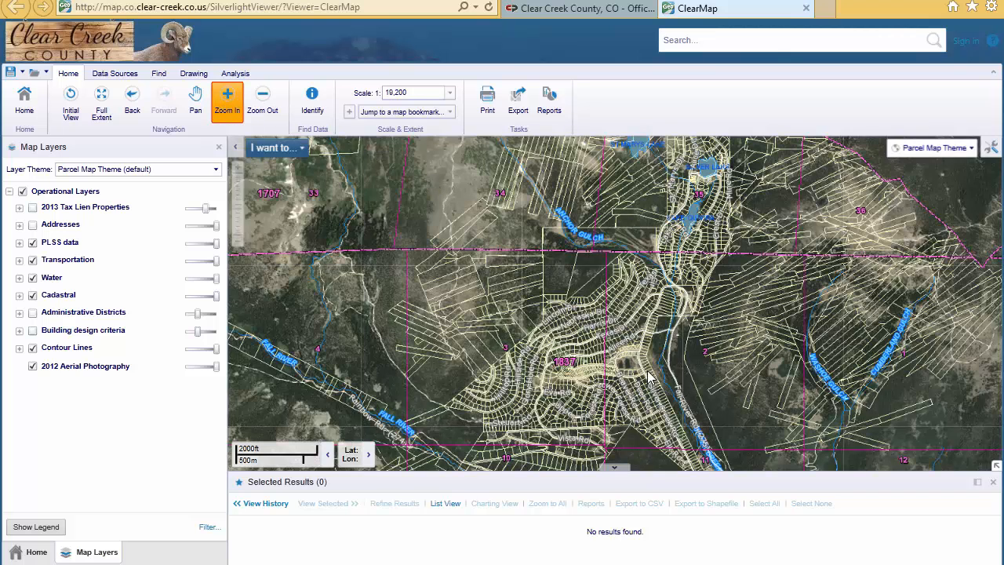
pyautogui.moveTo(582, 342); pyautogui.dragTo(651, 380)
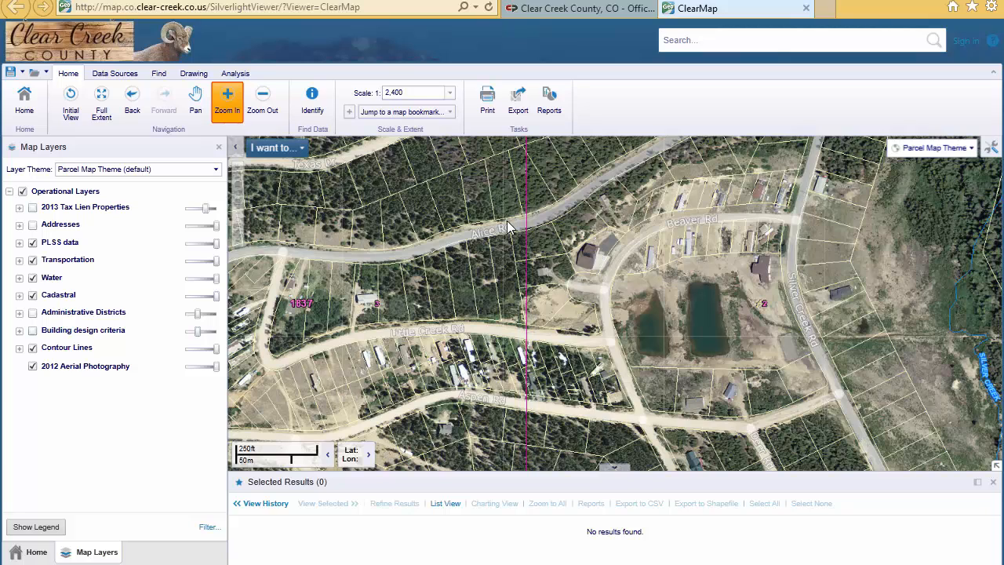
# Start Select & Buffer Parcels and select by point the parcel with the large building at the west end of Beaver Rd.
pyautogui.click(293, 156)
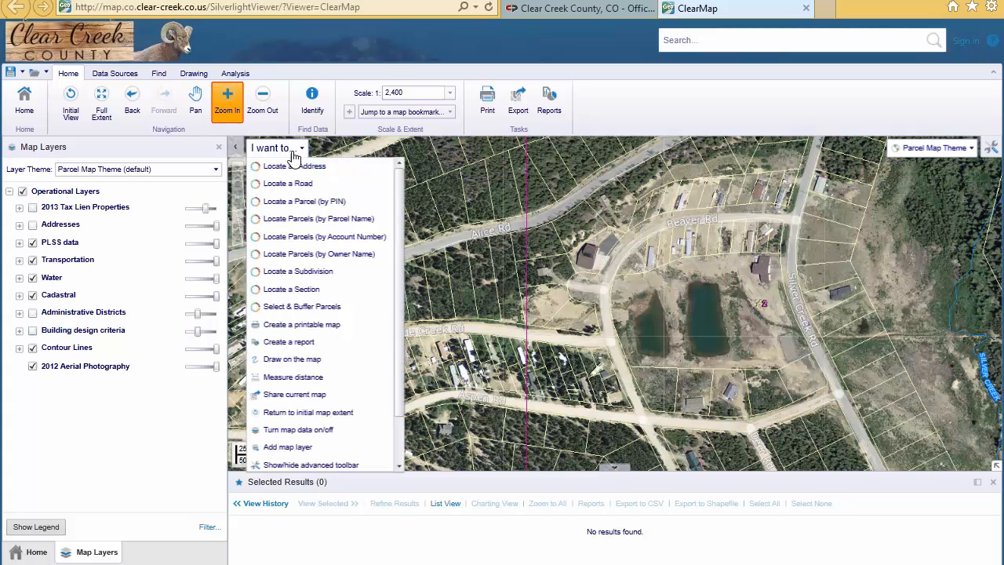
pyautogui.click(359, 310)
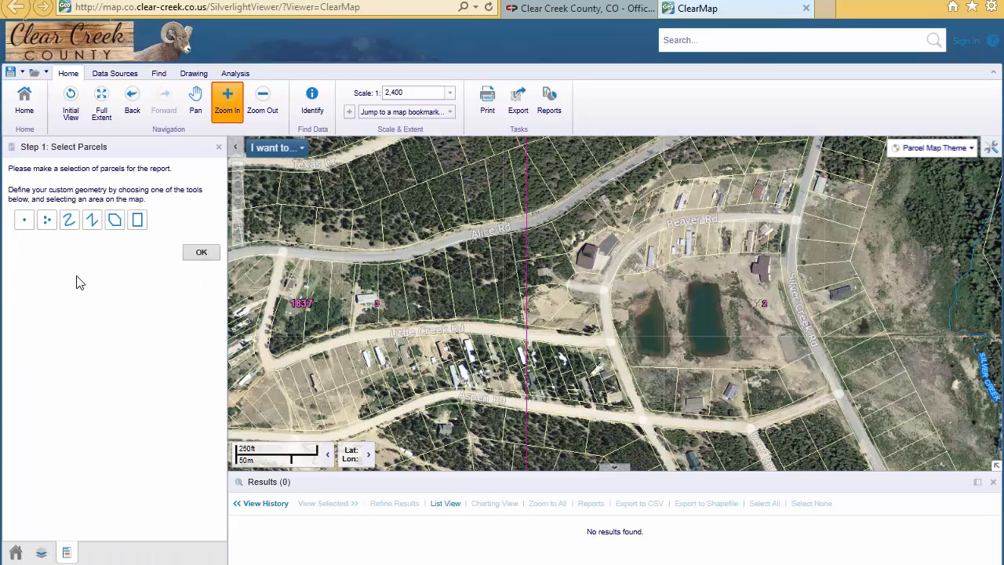
pyautogui.click(24, 222)
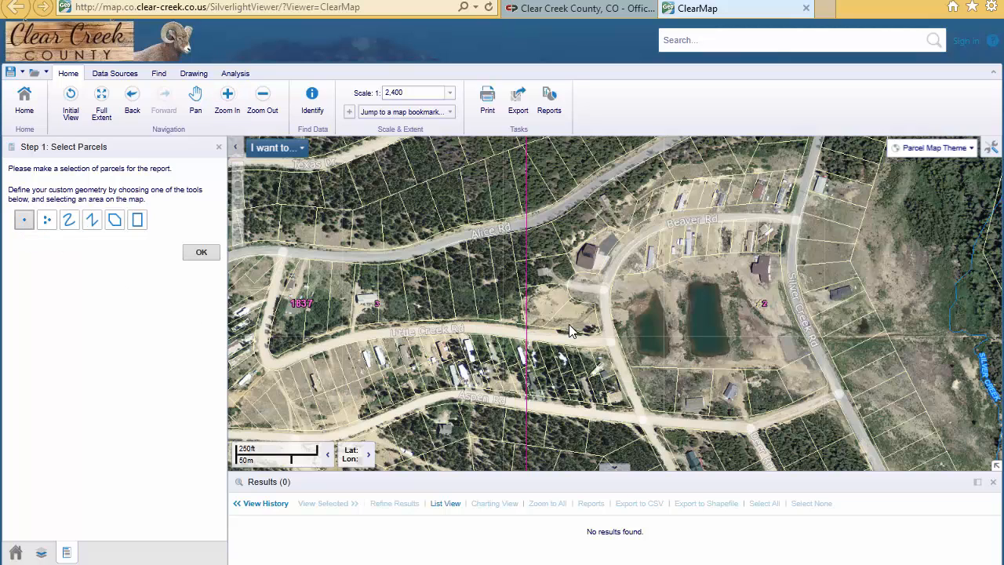
pyautogui.click(590, 253)
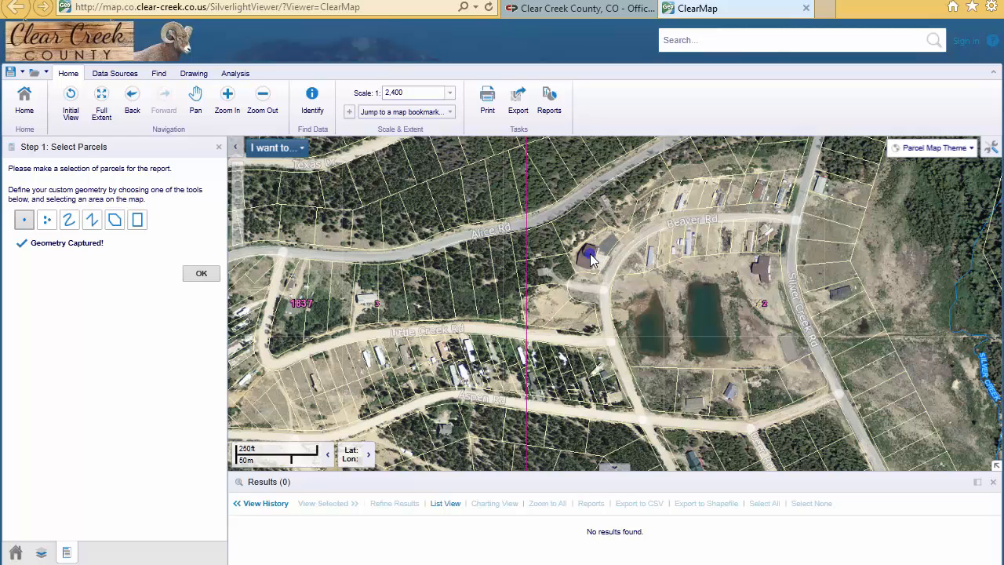
pyautogui.click(203, 274)
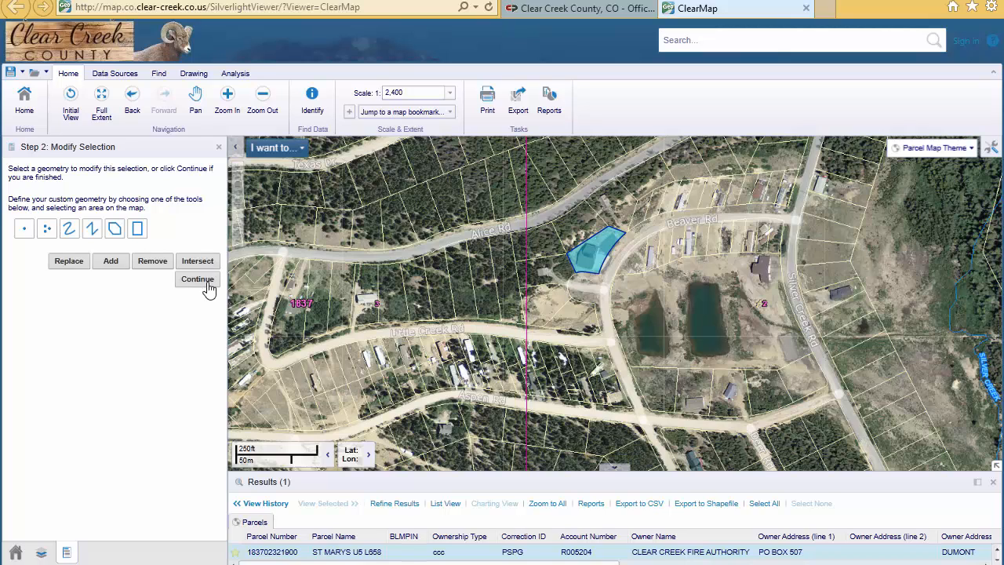
# Continue to the buffer settings and set the buffer distance to 500, keeping the units in feet.
pyautogui.click(208, 283)
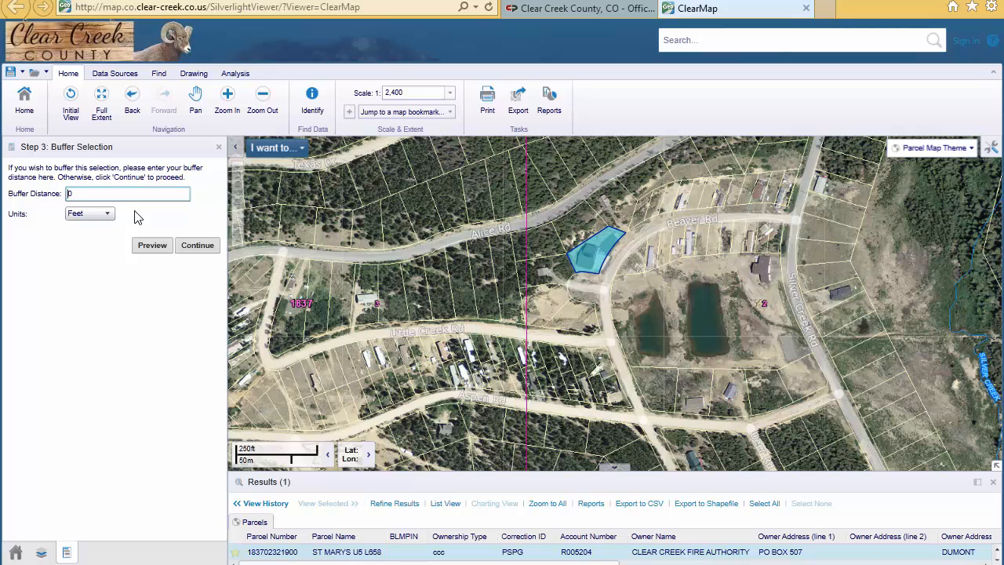
pyautogui.write('500')
pyautogui.click(108, 218)
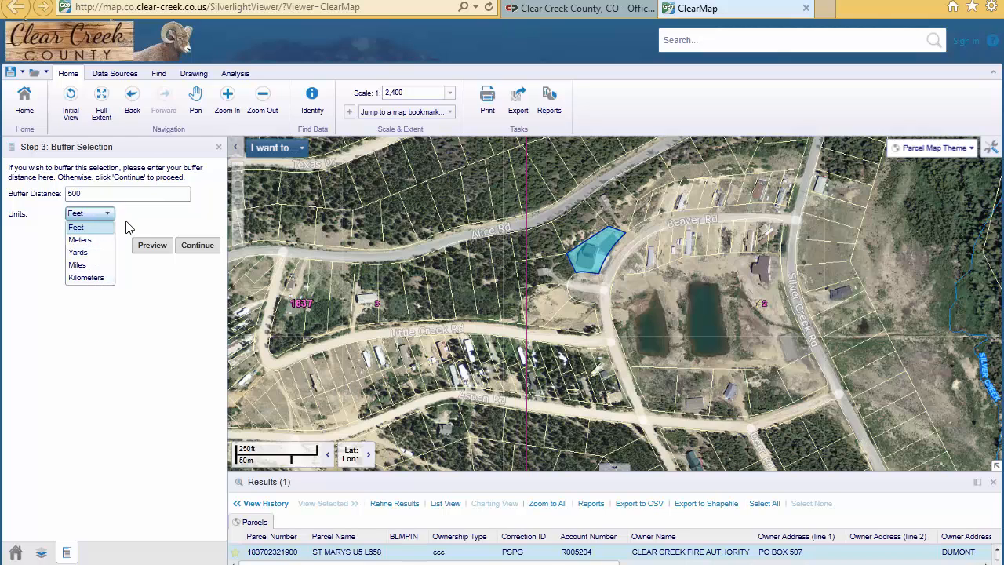
pyautogui.click(128, 222)
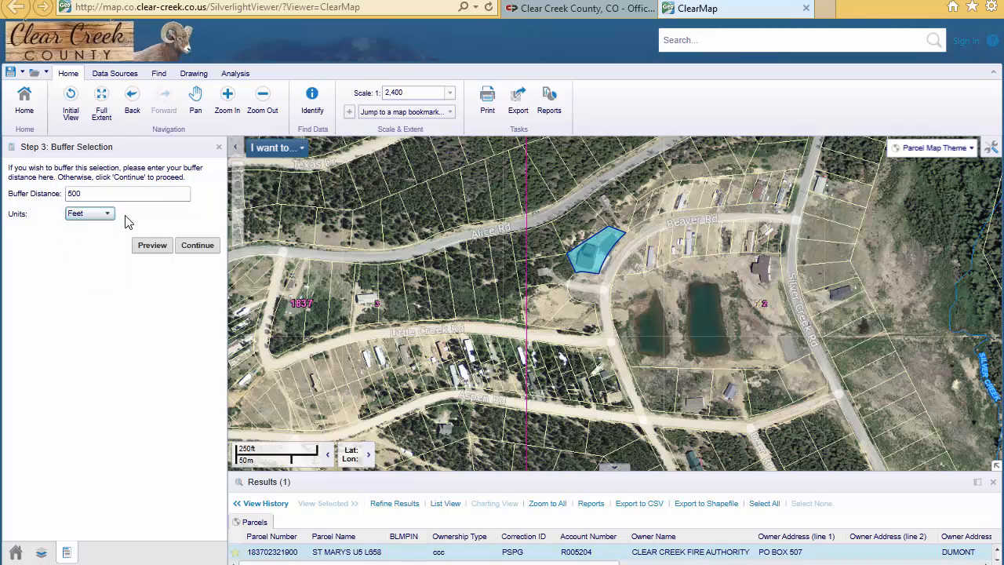
# Preview the 500-foot buffer around the selected parcel and apply it to the selection.
pyautogui.click(152, 246)
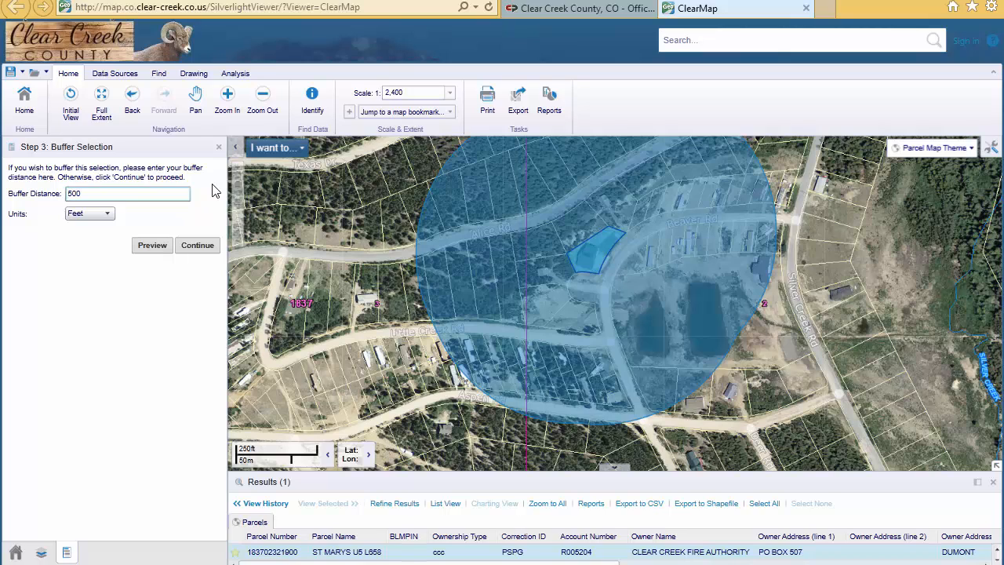
pyautogui.click(262, 105)
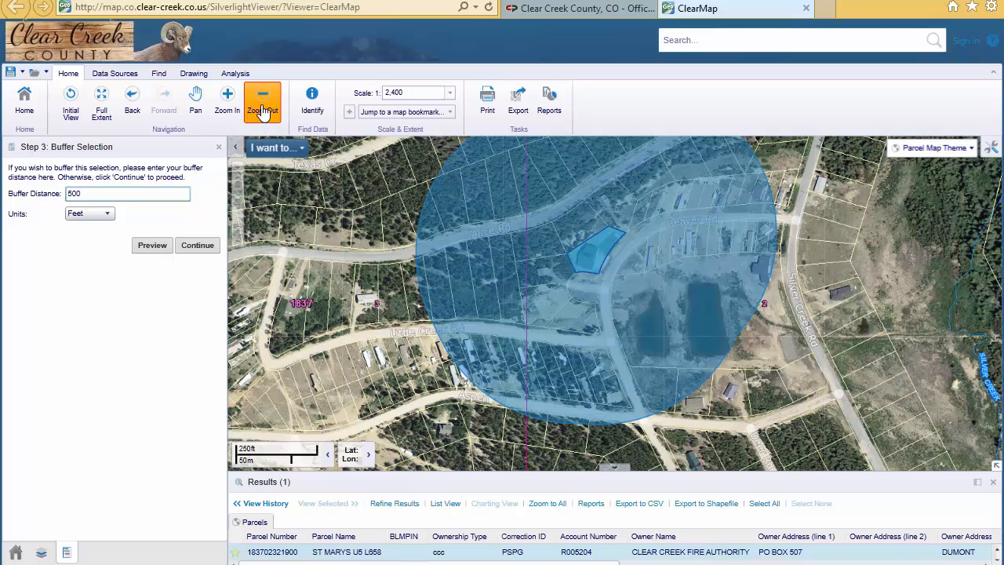
pyautogui.click(600, 250)
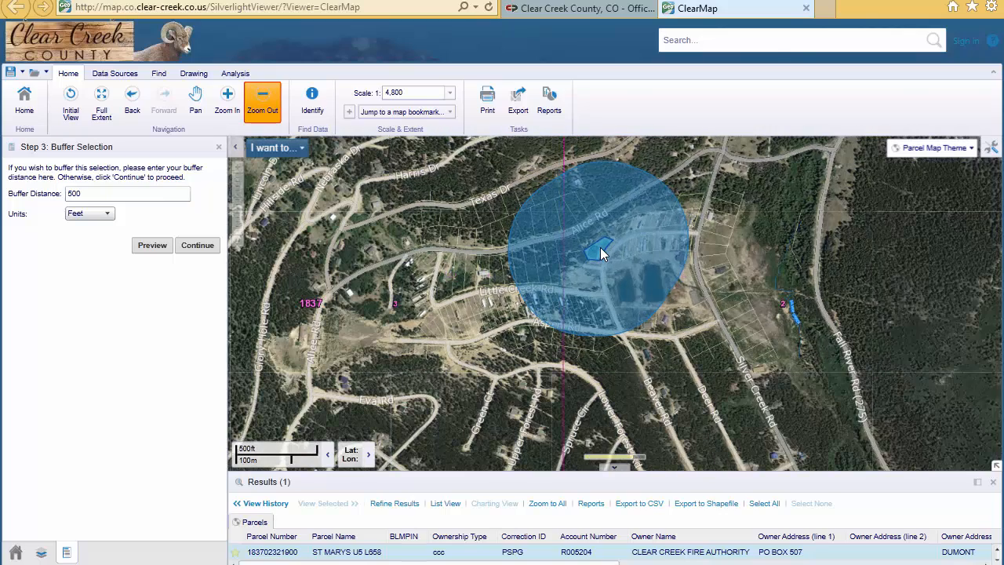
pyautogui.click(198, 246)
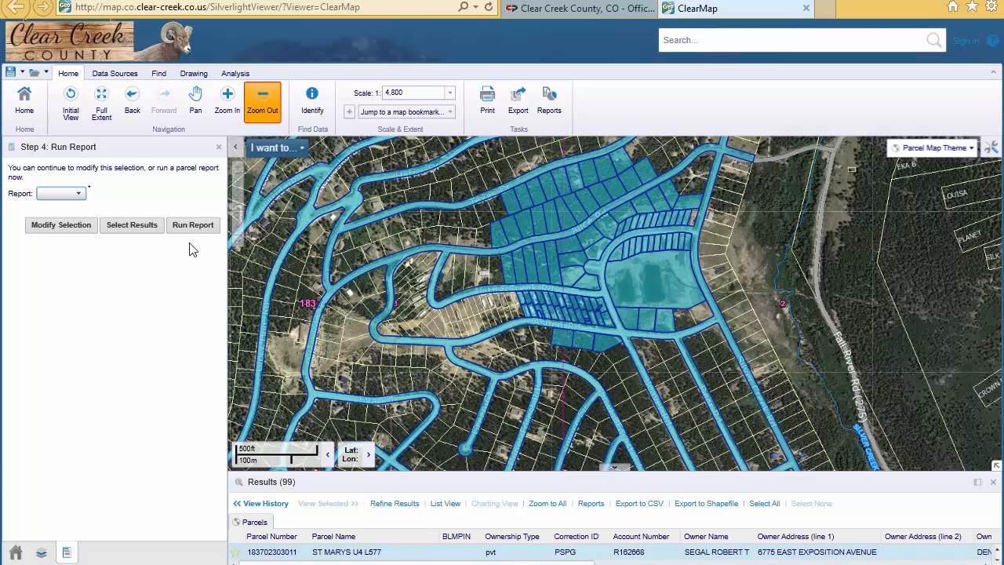
# Modify the selection by removing the road right-of-way parcel, picked by point on the road near Harris Dr.
pyautogui.click(54, 225)
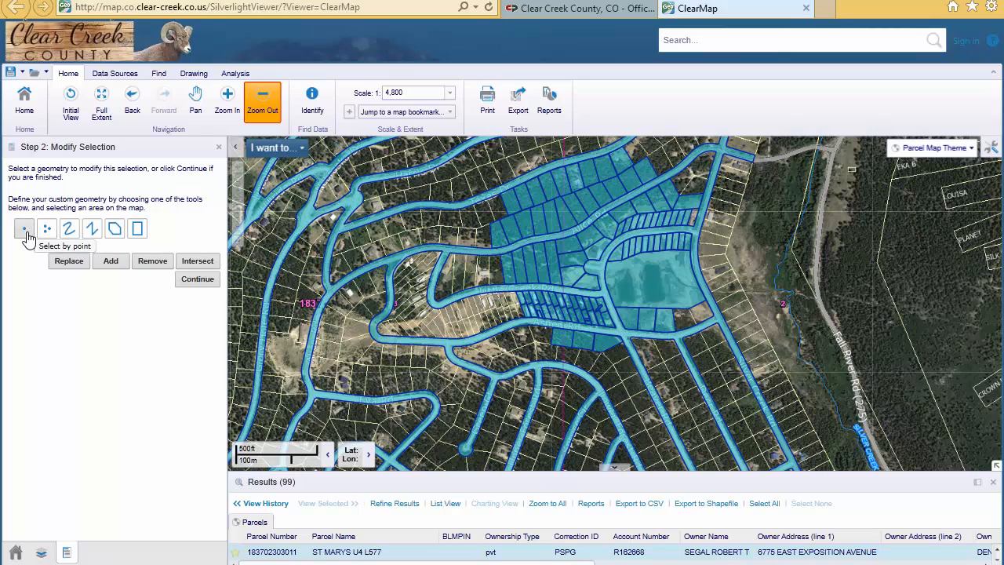
pyautogui.click(26, 235)
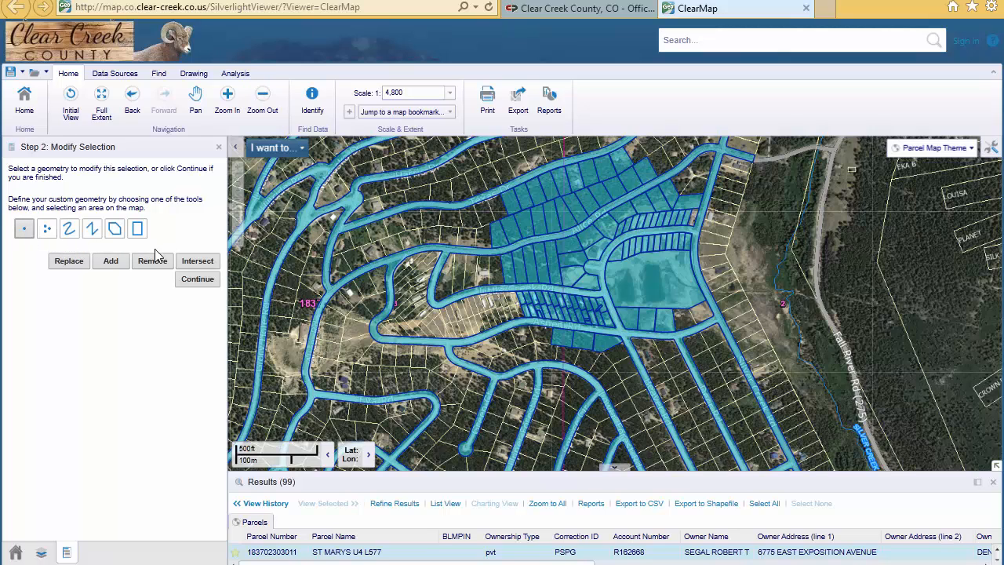
pyautogui.click(352, 200)
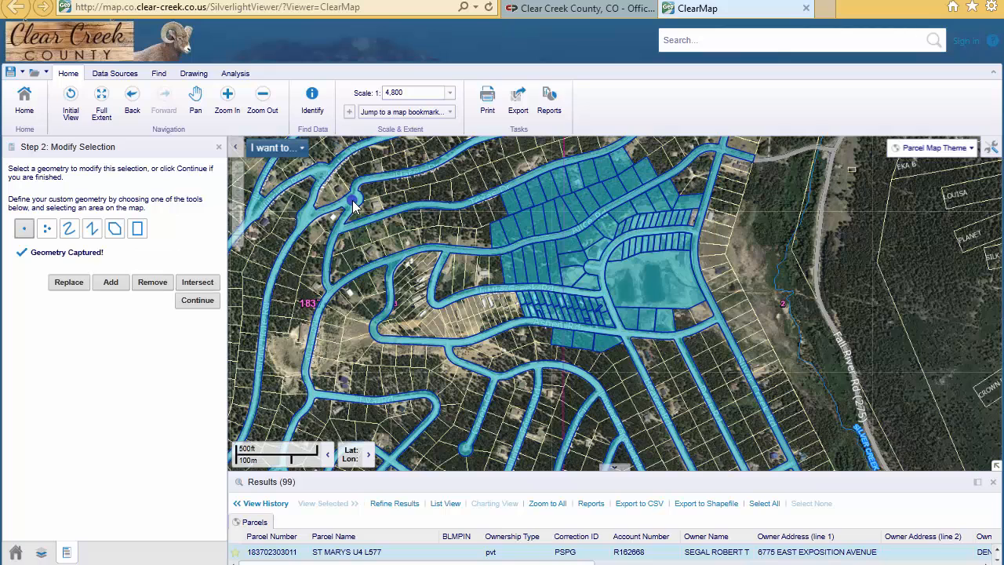
pyautogui.click(151, 284)
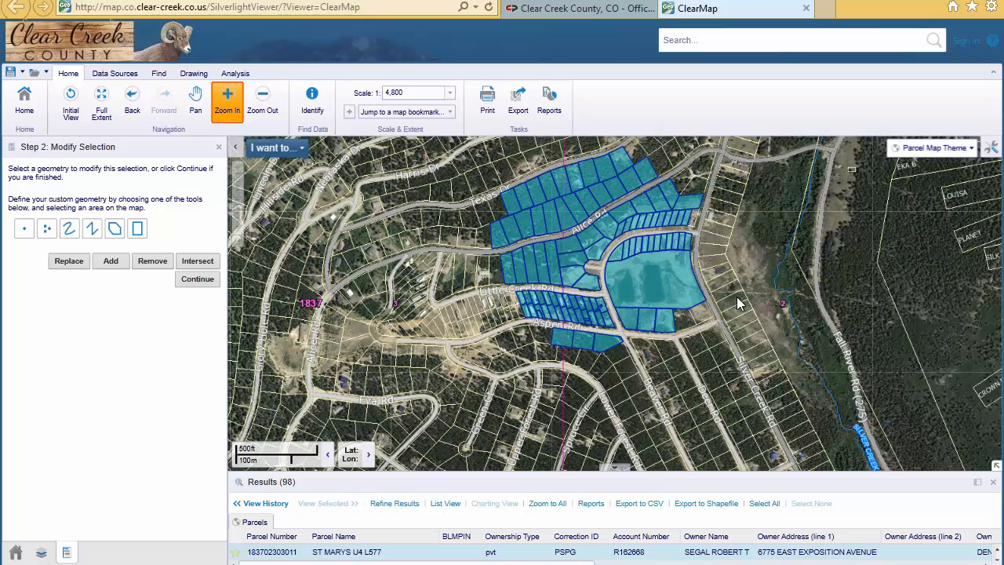
# Remove the three selected parcels south of Aspen Rd from the selection using a line drawn across them.
pyautogui.moveTo(581, 343); pyautogui.dragTo(513, 376)
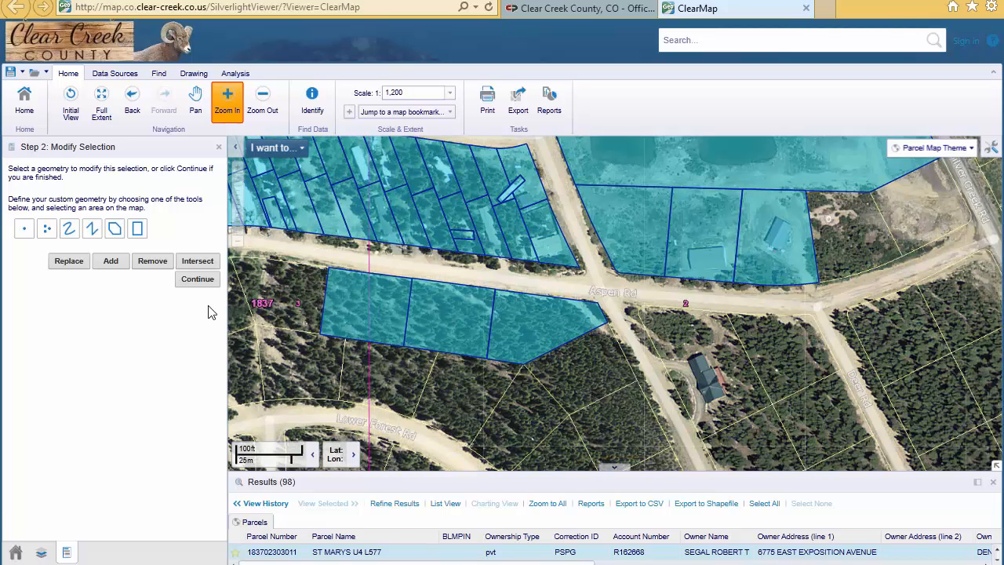
pyautogui.click(92, 230)
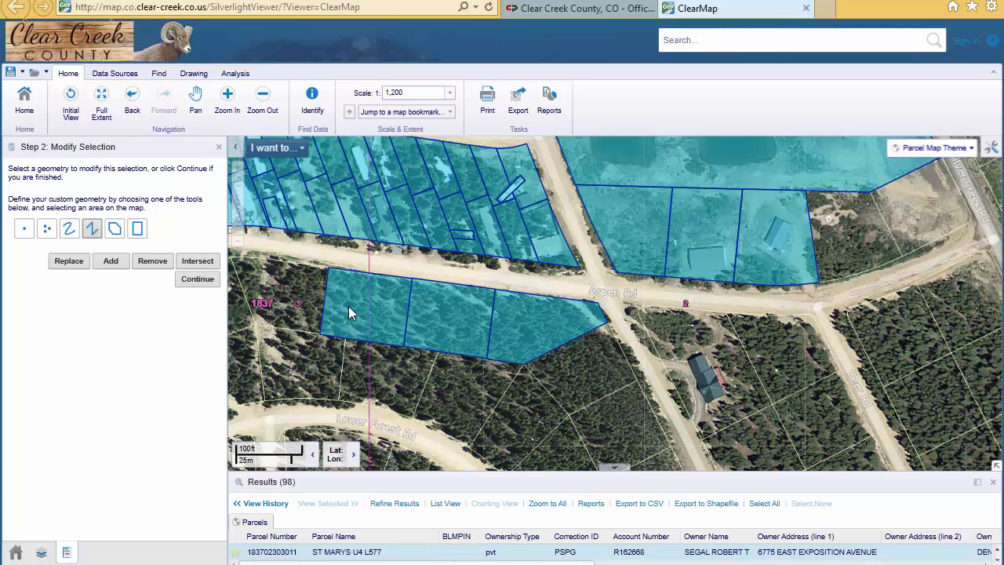
pyautogui.doubleClick(533, 330)
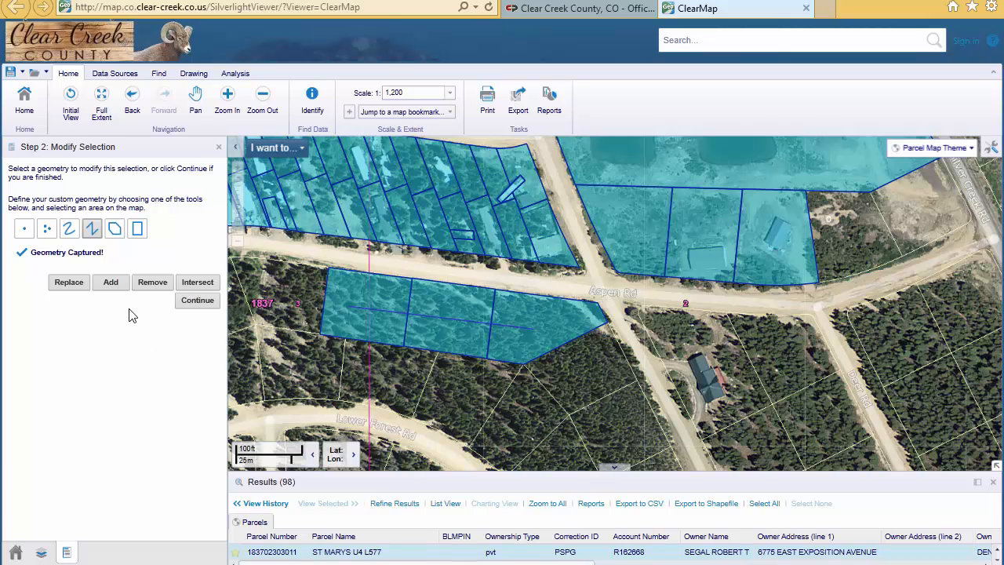
pyautogui.click(153, 285)
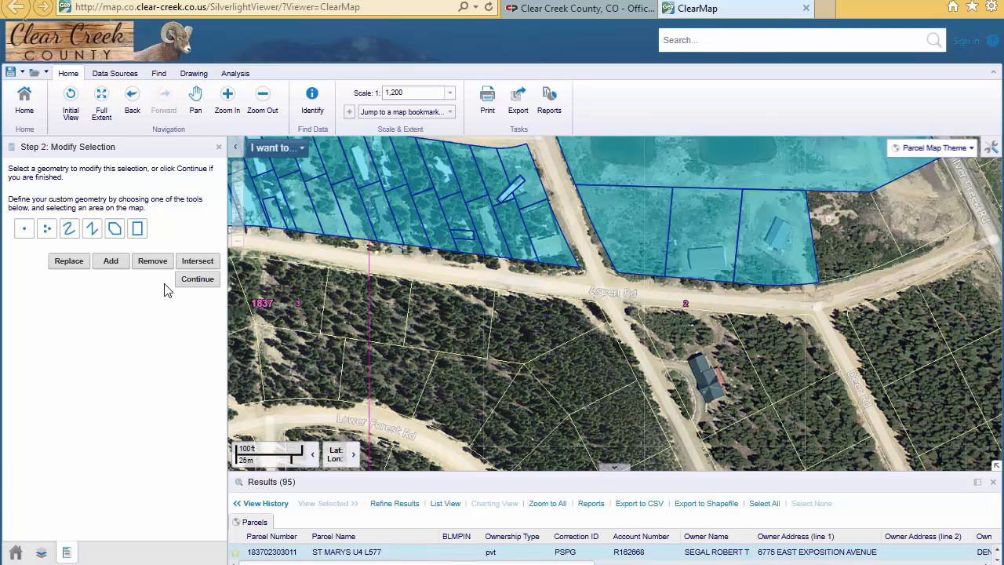
# Add the two parcels north of Aspen Rd beside Silver Creek Rd using a rectangle across both, and return to the previous map extent.
pyautogui.click(137, 230)
pyautogui.moveTo(885, 229); pyautogui.dragTo(919, 237)
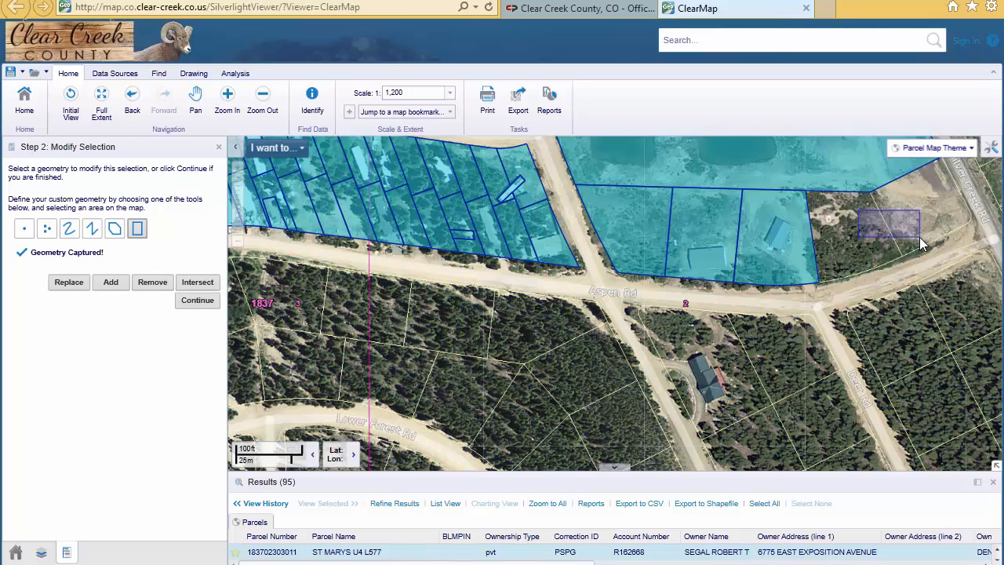
pyautogui.click(116, 287)
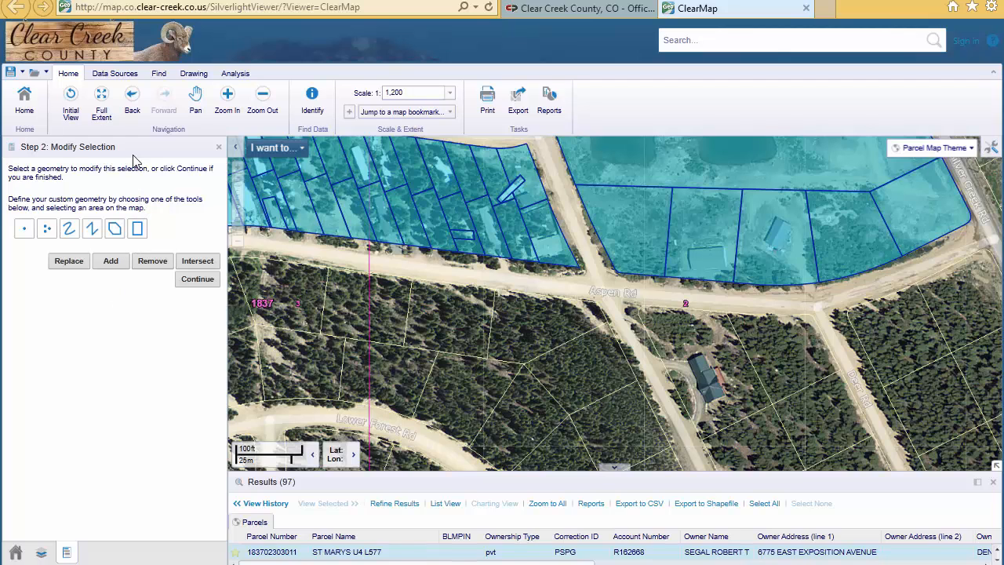
pyautogui.click(132, 102)
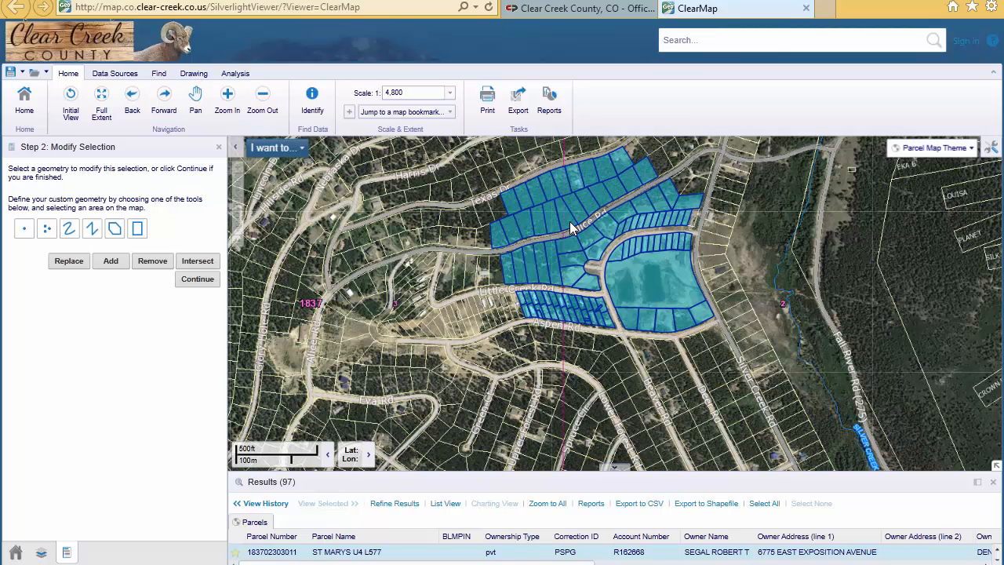
# Continue with the modified selection without an additional buffer, then run the Avery Mailing Labels report and open it.
pyautogui.click(196, 280)
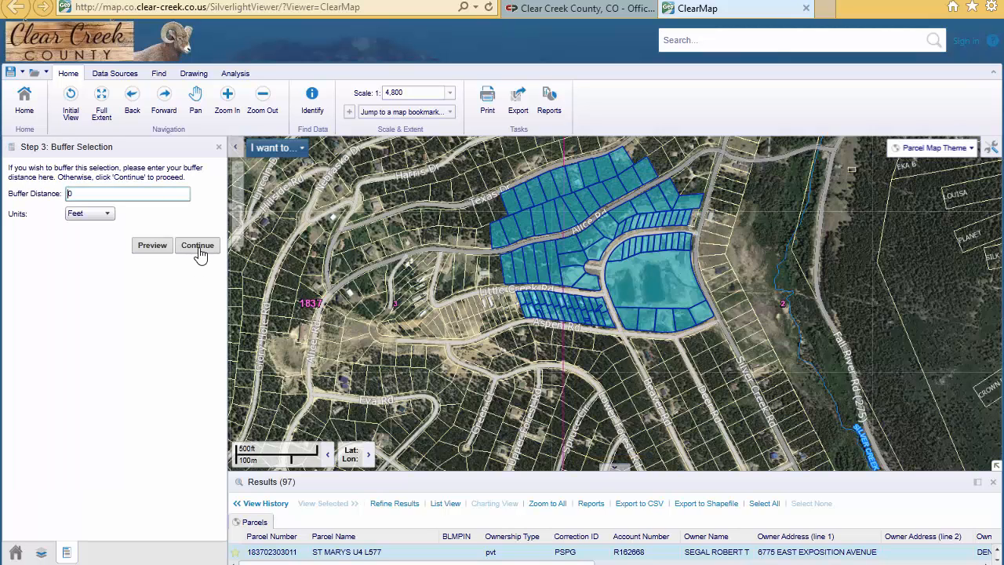
pyautogui.click(198, 245)
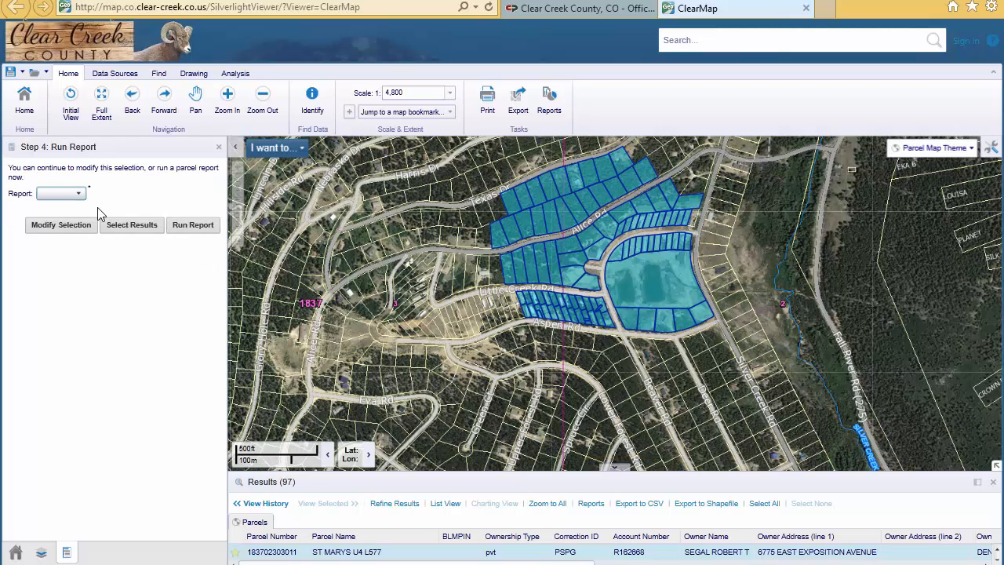
pyautogui.click(78, 195)
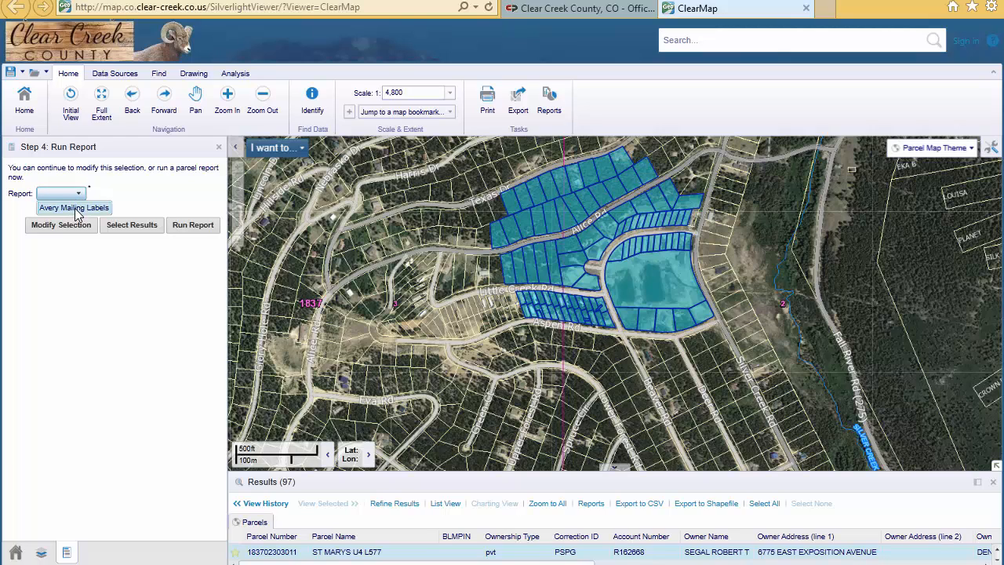
pyautogui.click(76, 209)
pyautogui.click(192, 228)
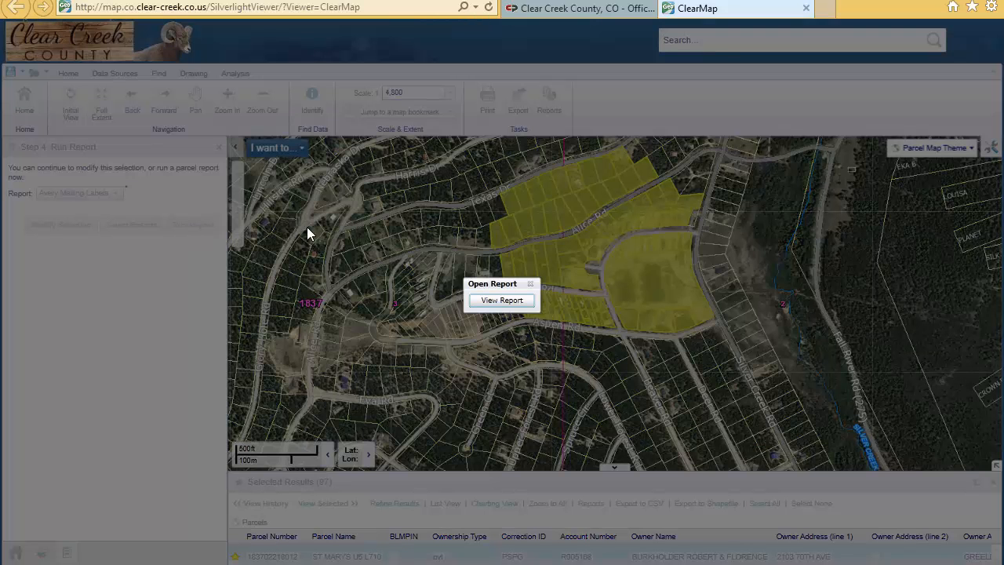
pyautogui.click(504, 301)
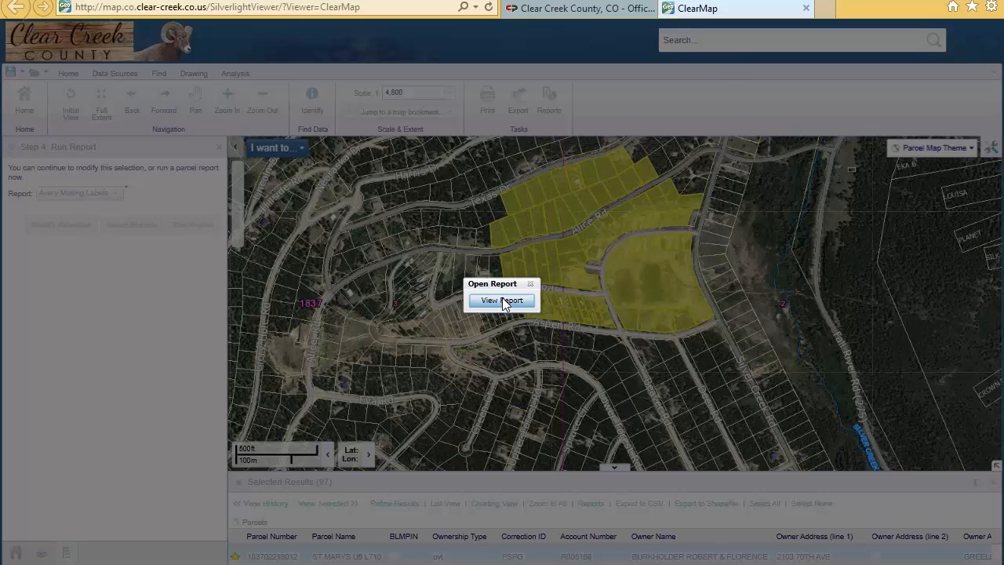